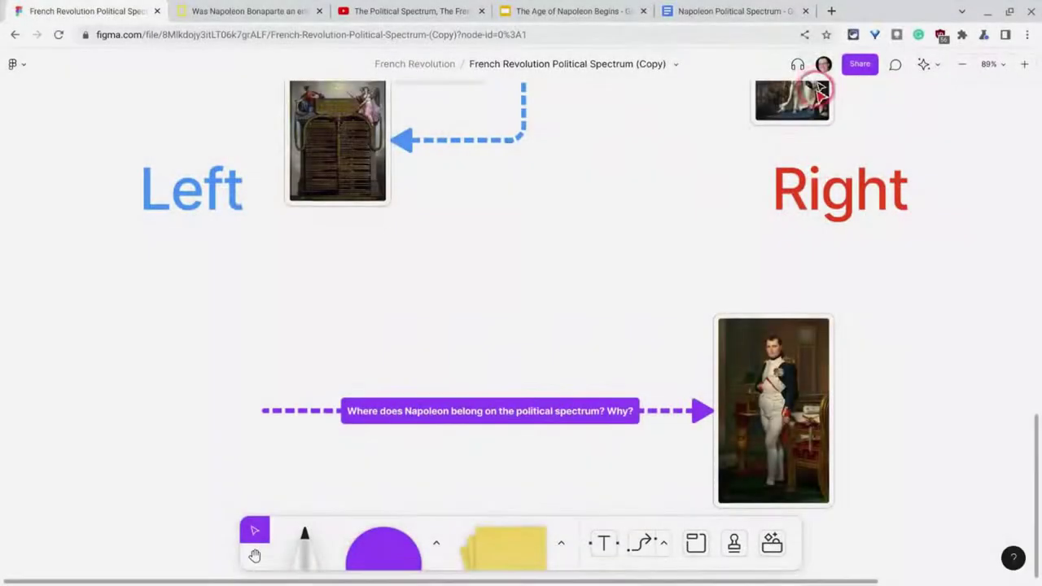
- Dismiss the presence options and the spotlight popup to clear the board
{"action": "left_click", "coordinate": [823, 64]}
{"action": "left_click", "coordinate": [892, 282]}
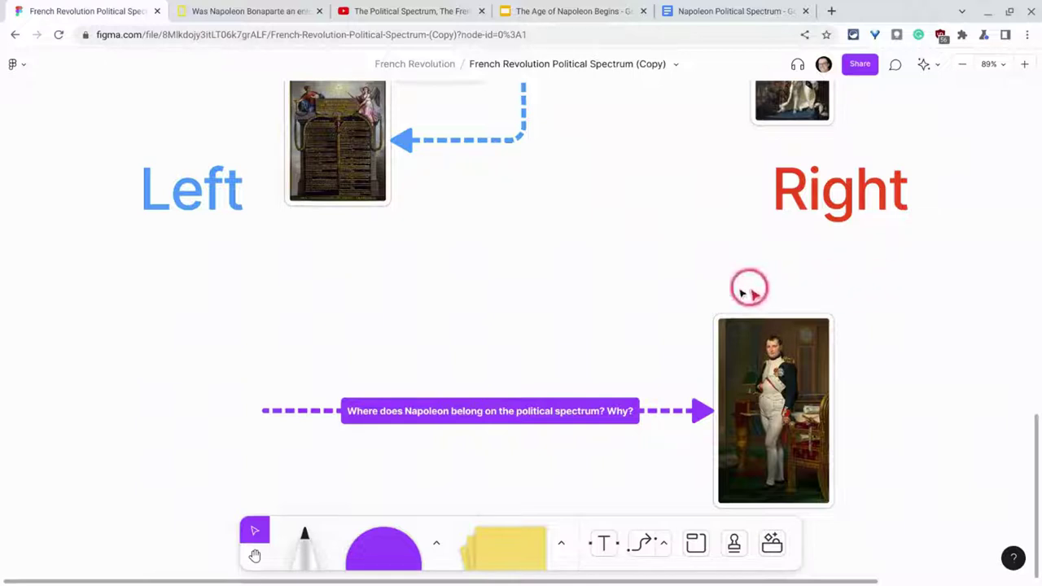
{"action": "left_click", "coordinate": [605, 546]}
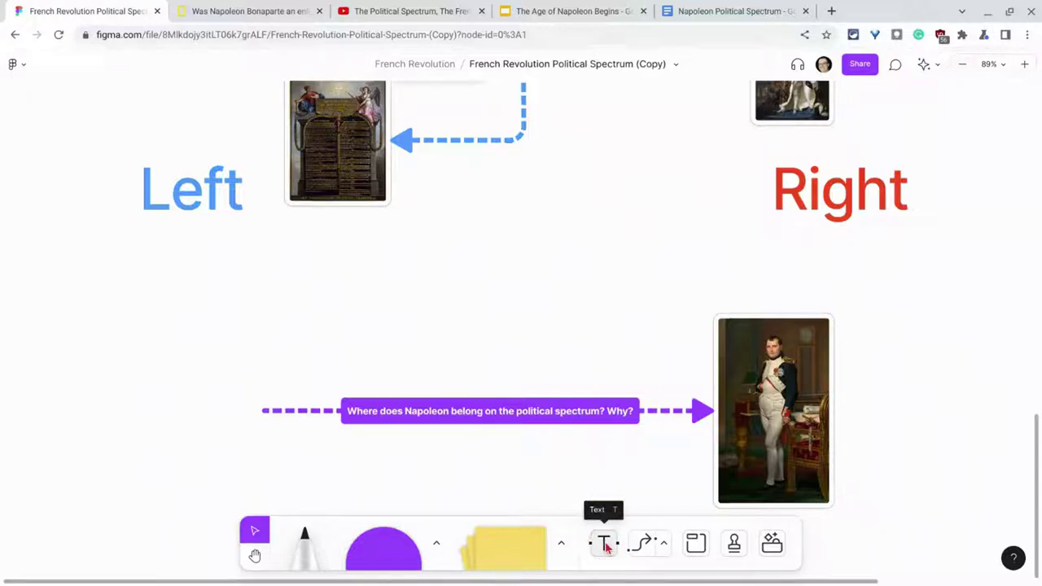
- Add an Extra large 'Please read this article' text line above the question arrow, shifted left
{"action": "left_click", "coordinate": [605, 545]}
{"action": "left_click", "coordinate": [369, 331]}
{"action": "left_click", "coordinate": [467, 304]}
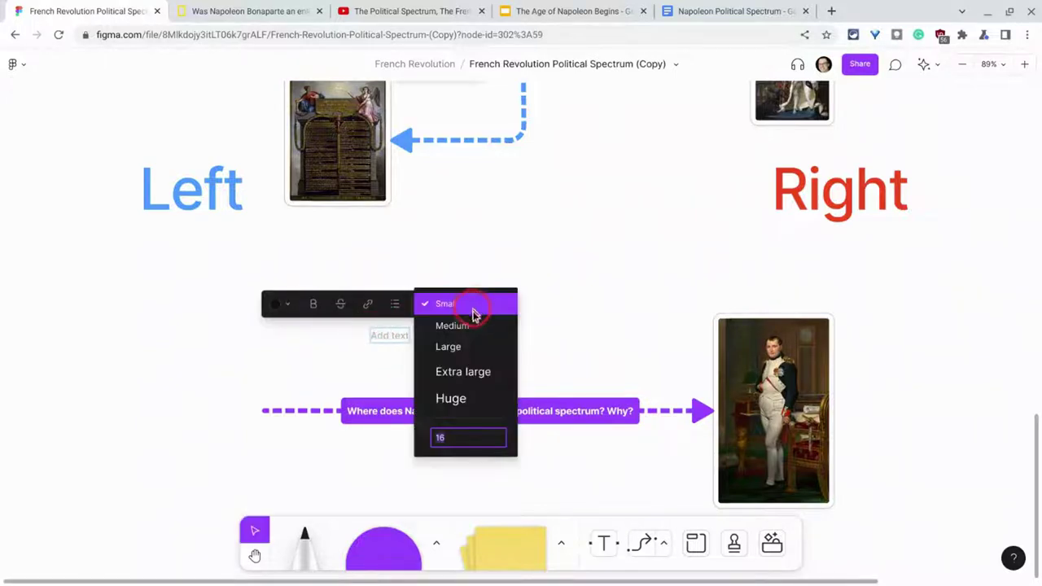
{"action": "left_click", "coordinate": [462, 371]}
{"action": "type", "text": "Ple"}
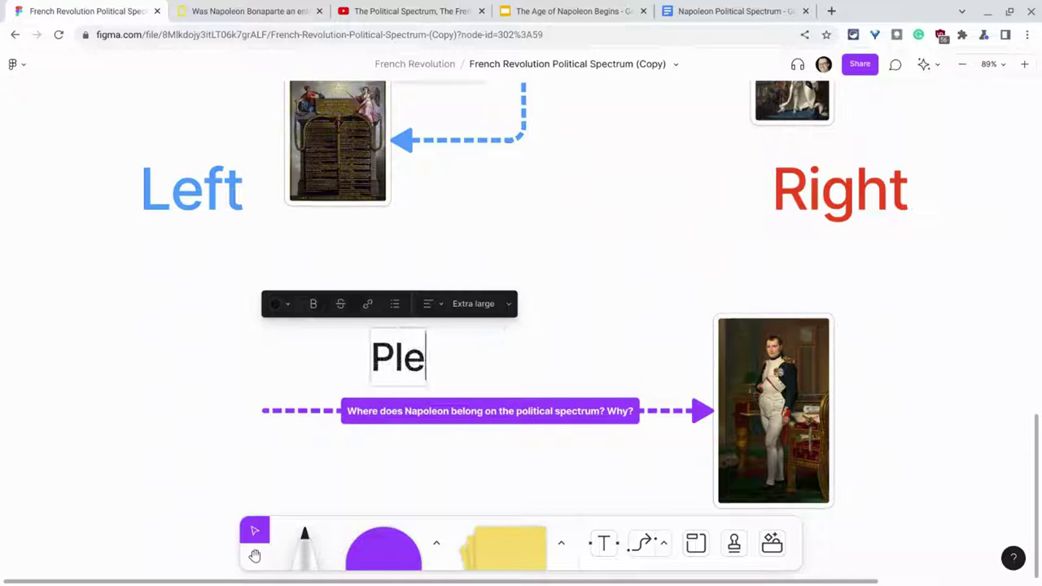
{"action": "type", "text": "ase read this article"}
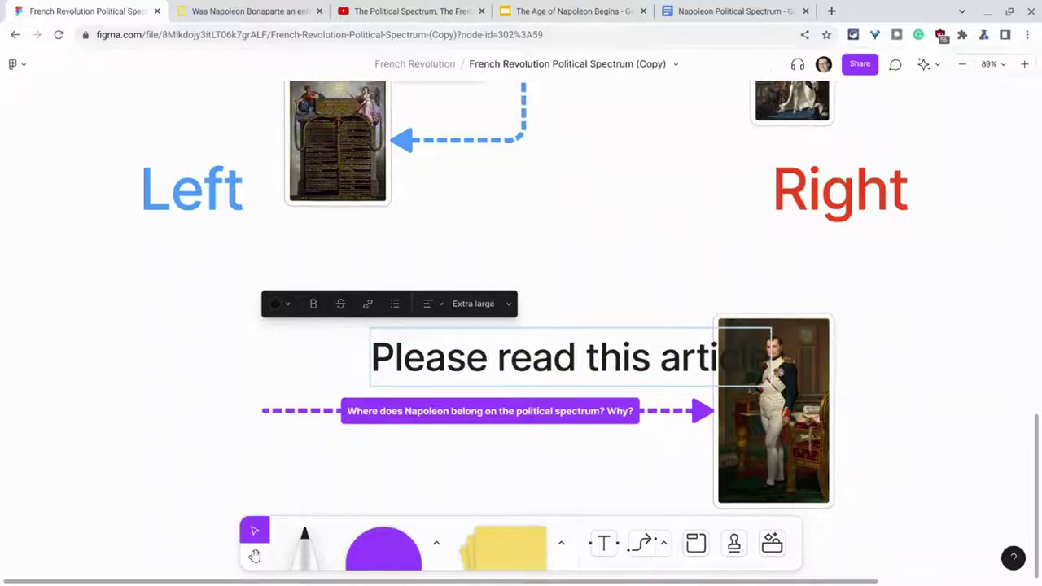
{"action": "key", "text": "Escape"}
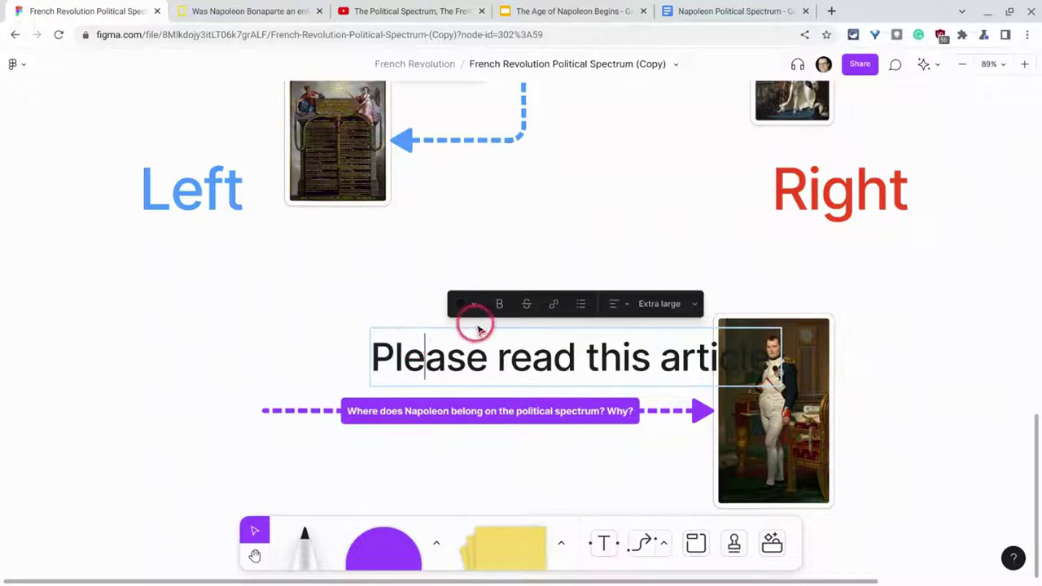
{"action": "left_click_drag", "start_coordinate": [368, 356], "coordinate": [288, 356]}
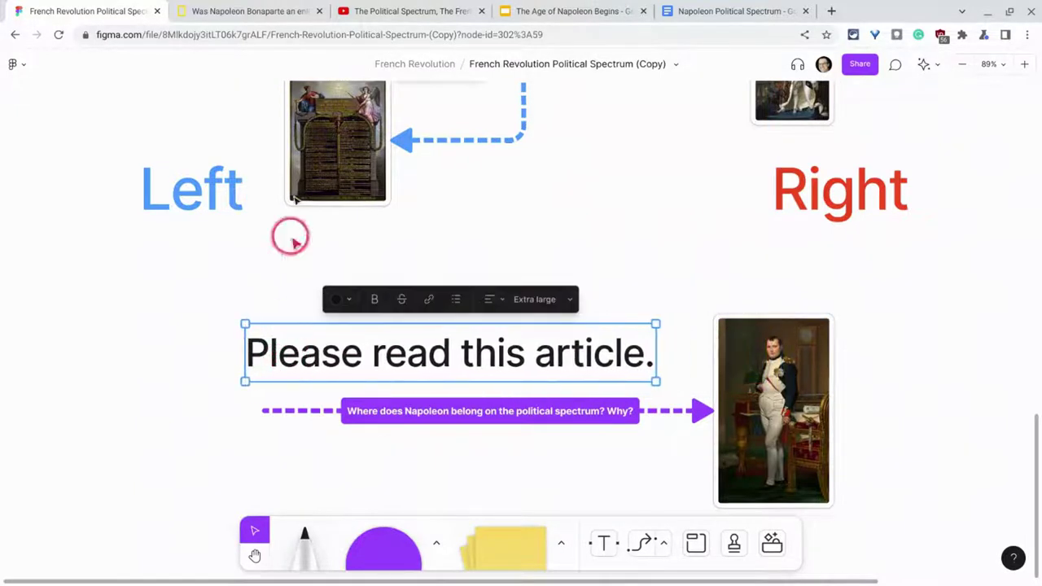
- Copy the National Geographic Napoleon article's web address from the browser address bar
{"action": "left_click", "coordinate": [246, 10]}
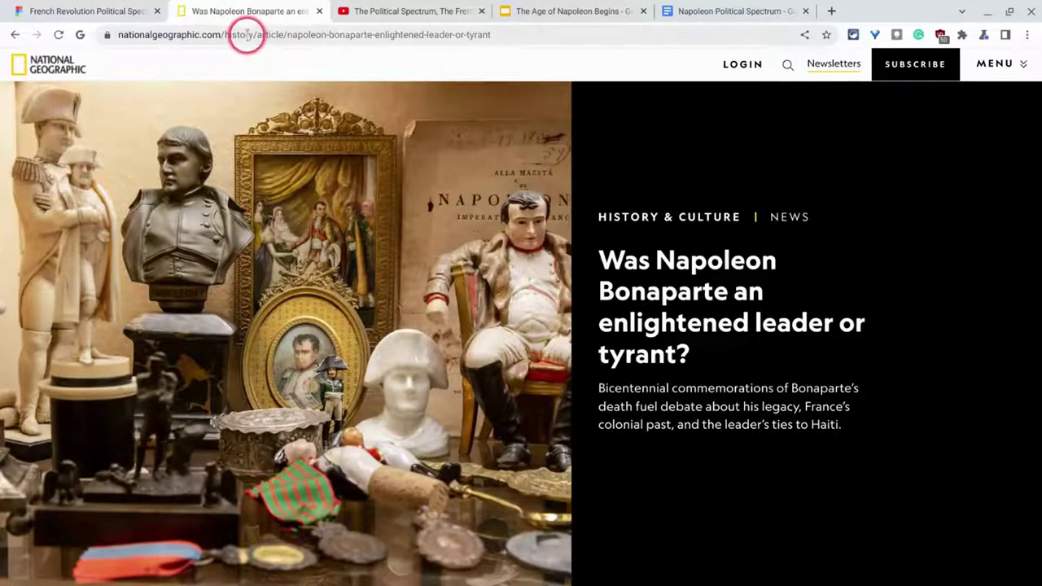
{"action": "left_click", "coordinate": [249, 34]}
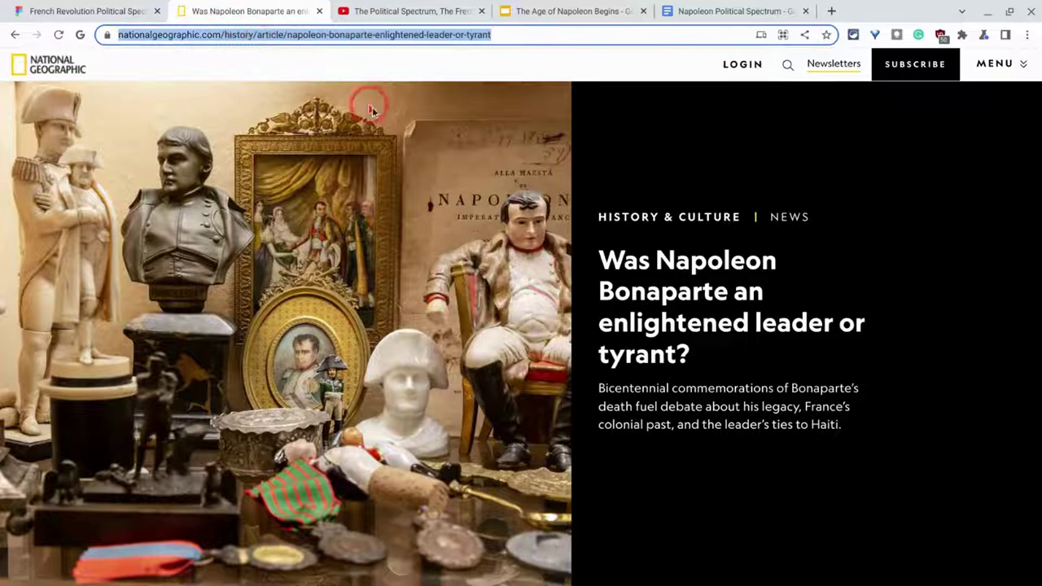
{"action": "right_click", "coordinate": [259, 39]}
{"action": "left_click", "coordinate": [295, 154]}
- Hyperlink the words 'this article' to the copied National Geographic URL
{"action": "left_click", "coordinate": [91, 10]}
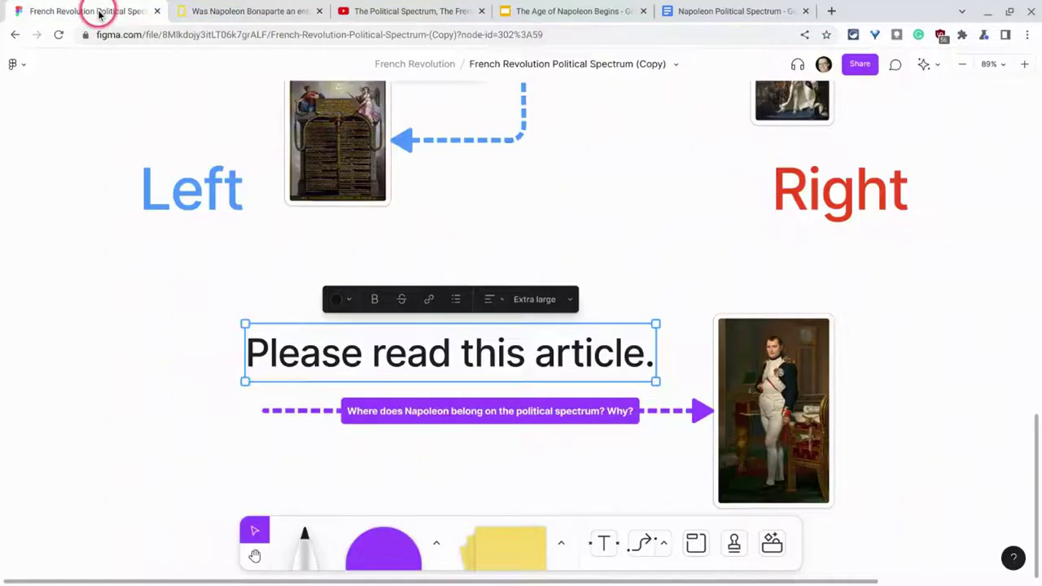
{"action": "double_click", "coordinate": [491, 358]}
{"action": "left_click_drag", "start_coordinate": [463, 351], "coordinate": [641, 355]}
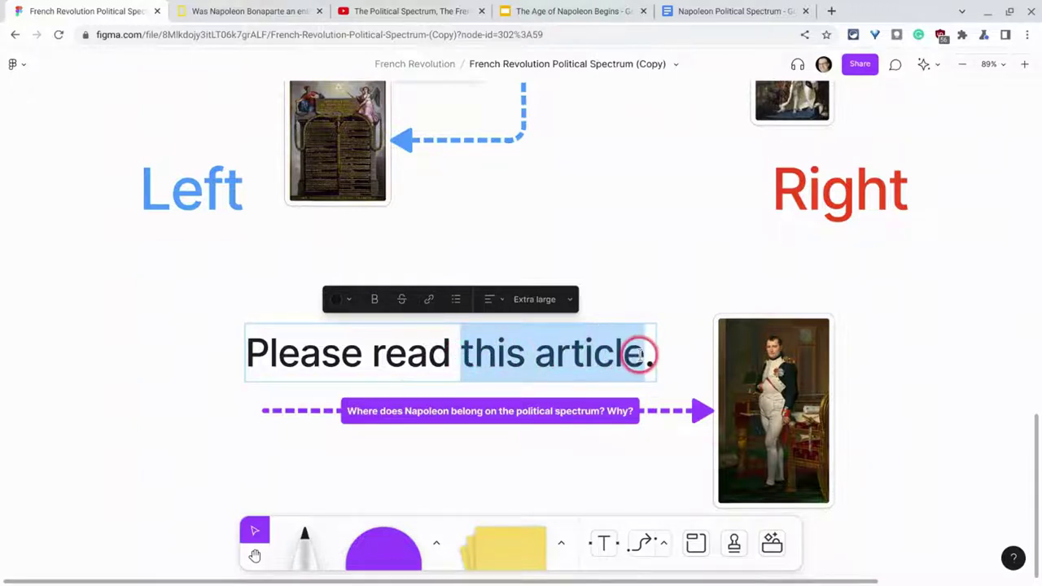
{"action": "left_click", "coordinate": [428, 300]}
{"action": "right_click", "coordinate": [480, 305]}
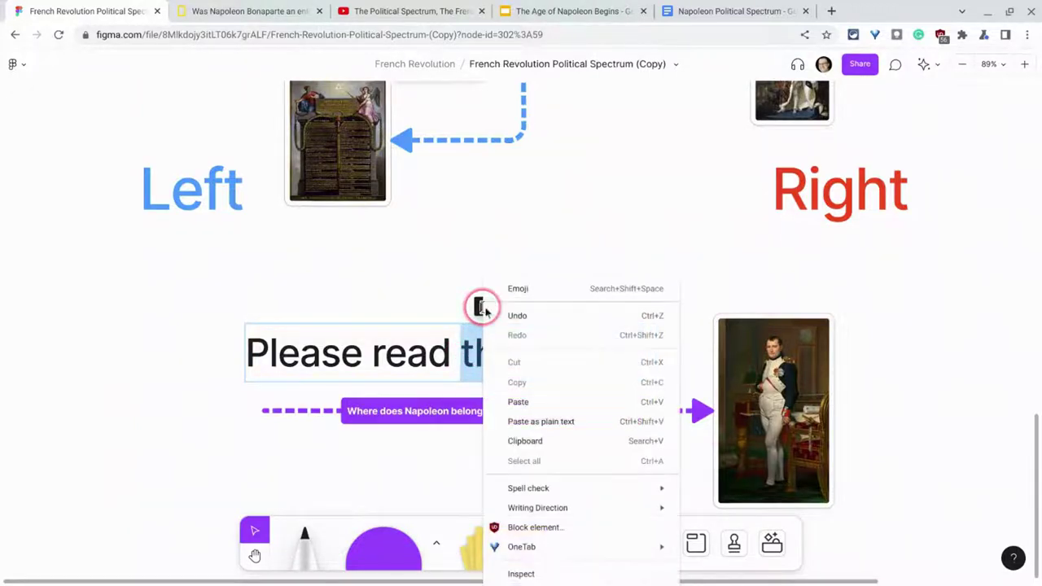
{"action": "left_click", "coordinate": [526, 400]}
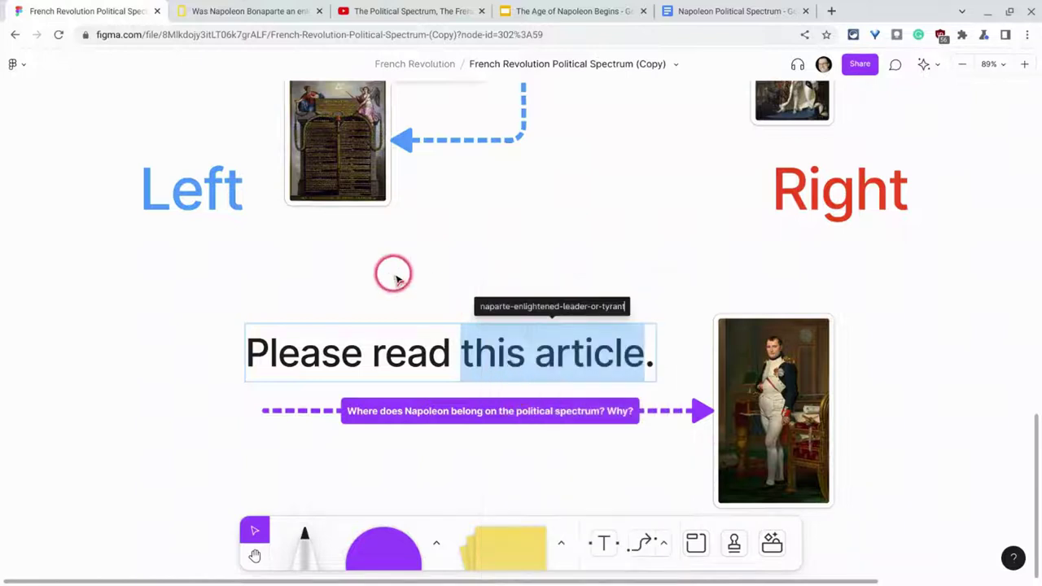
{"action": "key", "text": "Return"}
{"action": "left_click", "coordinate": [493, 359]}
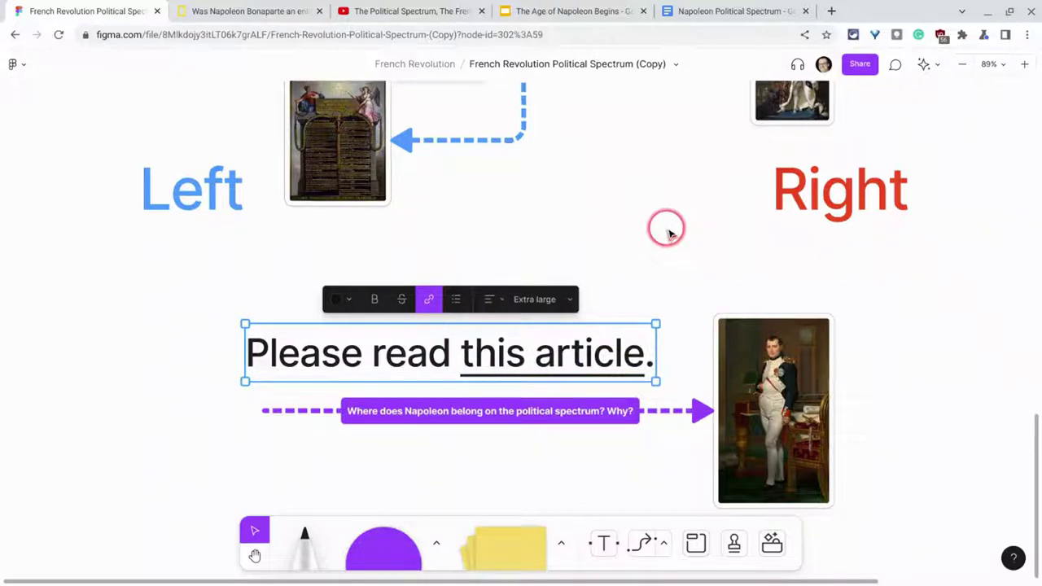
{"action": "mouse_move", "coordinate": [604, 358]}
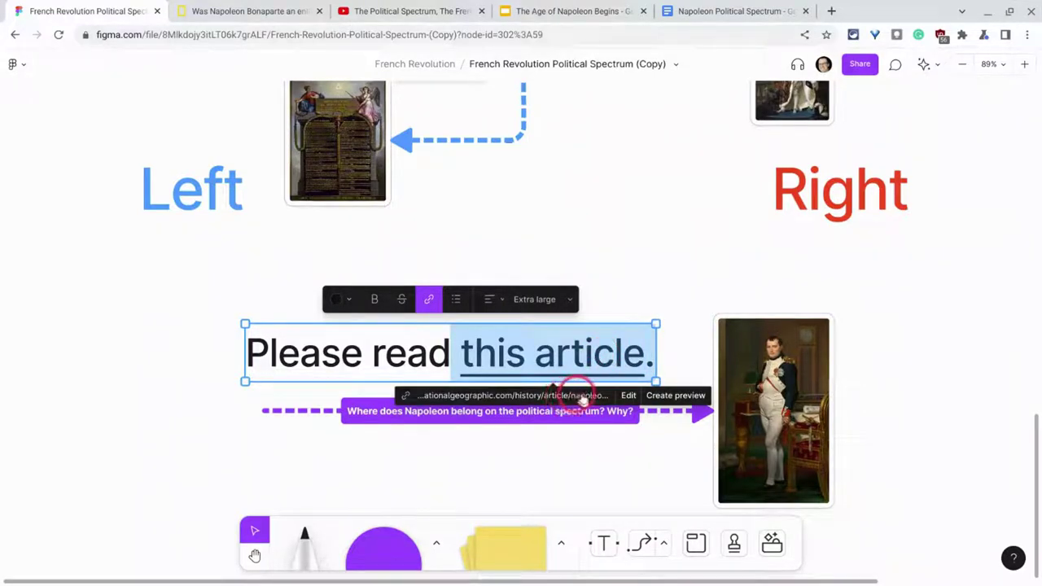
- Turn the link into a 'Was Napoleon Bonaparte an enlightened leader or tyrant?' preview card left of the text
{"action": "left_click", "coordinate": [675, 396]}
{"action": "left_click_drag", "start_coordinate": [488, 308], "coordinate": [122, 293]}
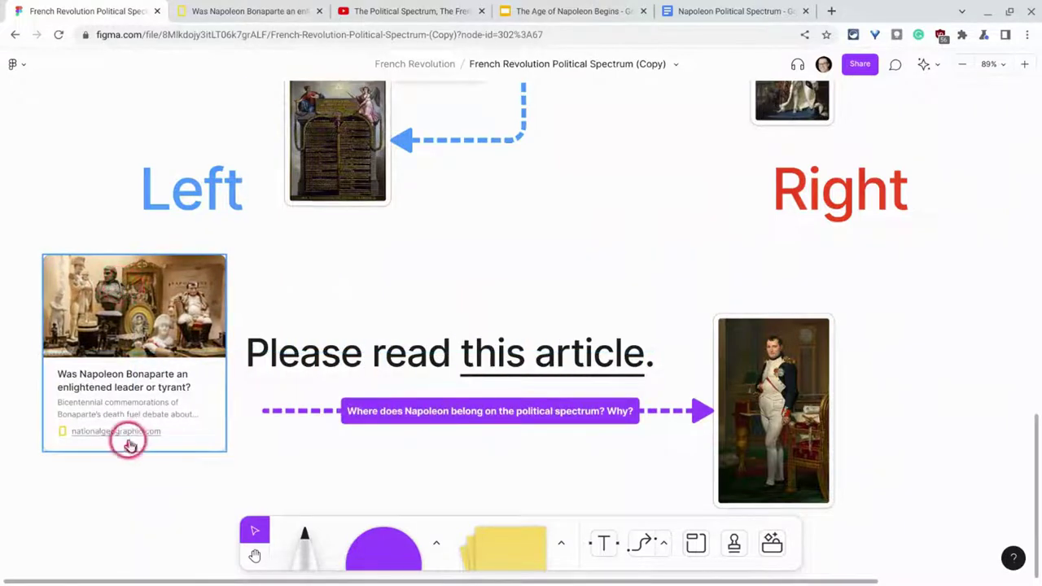
{"action": "left_click", "coordinate": [155, 305]}
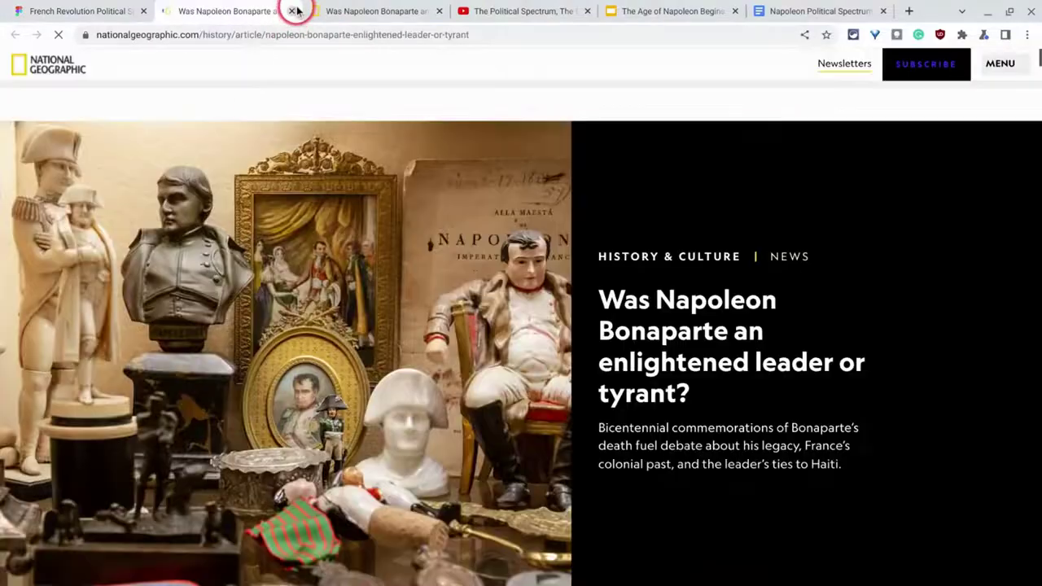
{"action": "left_click", "coordinate": [293, 13]}
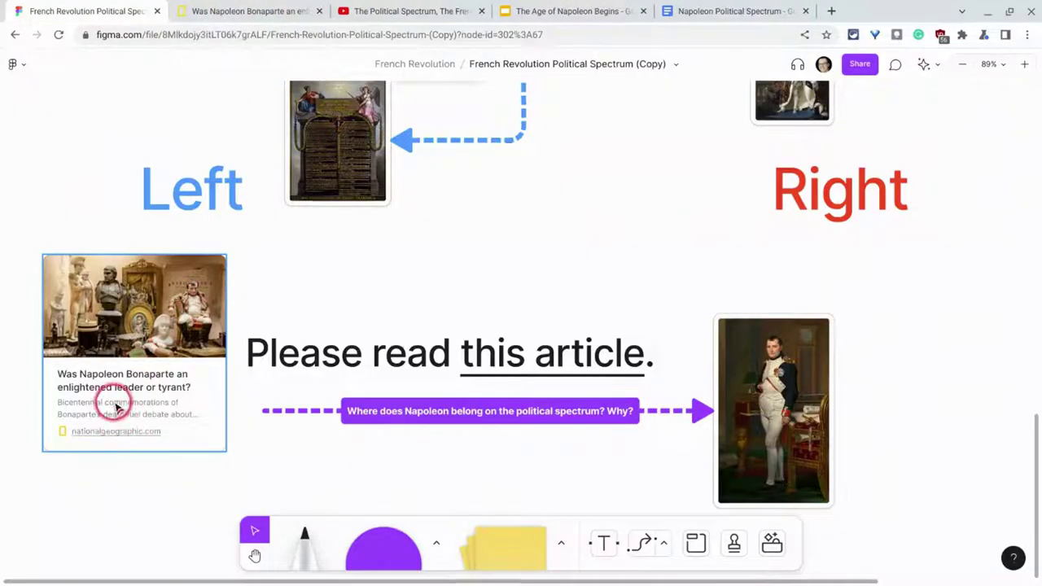
{"action": "left_click_drag", "start_coordinate": [138, 405], "coordinate": [111, 409]}
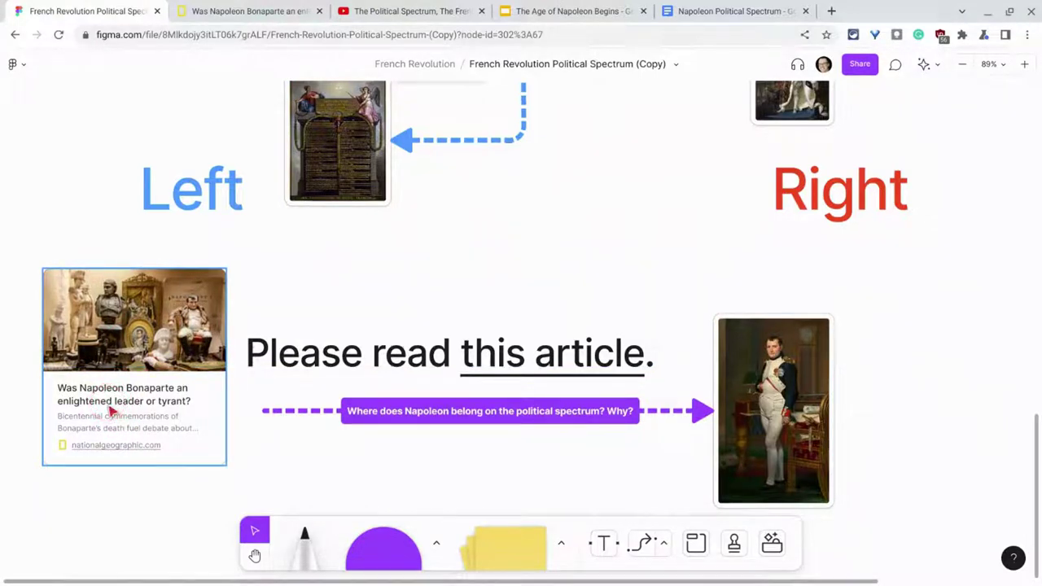
{"action": "mouse_move", "coordinate": [112, 411]}
{"action": "left_mouse_down"}
{"action": "mouse_move", "coordinate": [140, 415]}
{"action": "mouse_move", "coordinate": [122, 425]}
{"action": "left_mouse_up"}
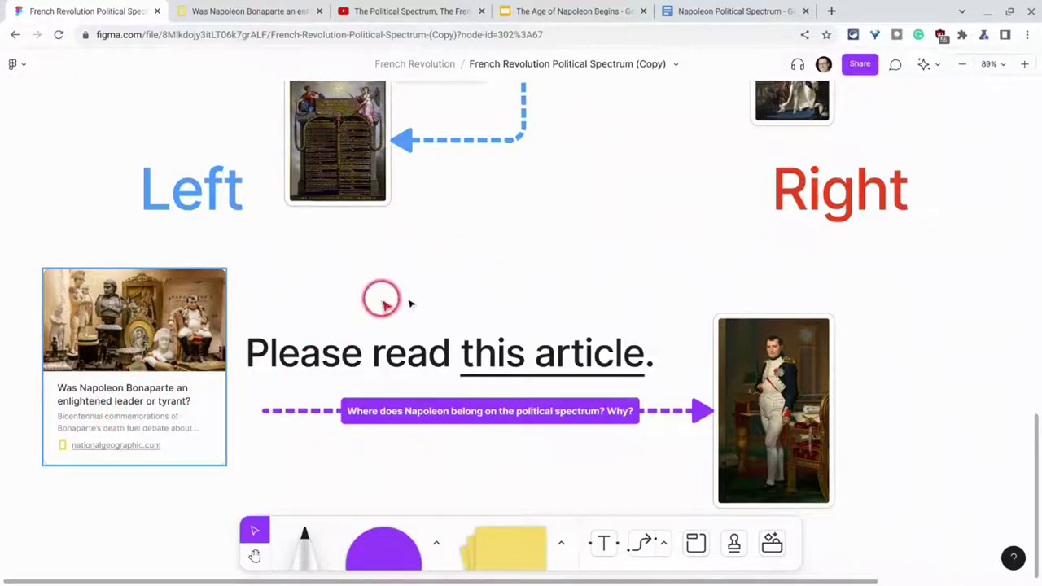
- Paste a second Napoleon article card and place it under the 'Please read this article.' heading
{"action": "scroll", "coordinate": [456, 300], "scroll_direction": "down", "scroll_amount": 3}
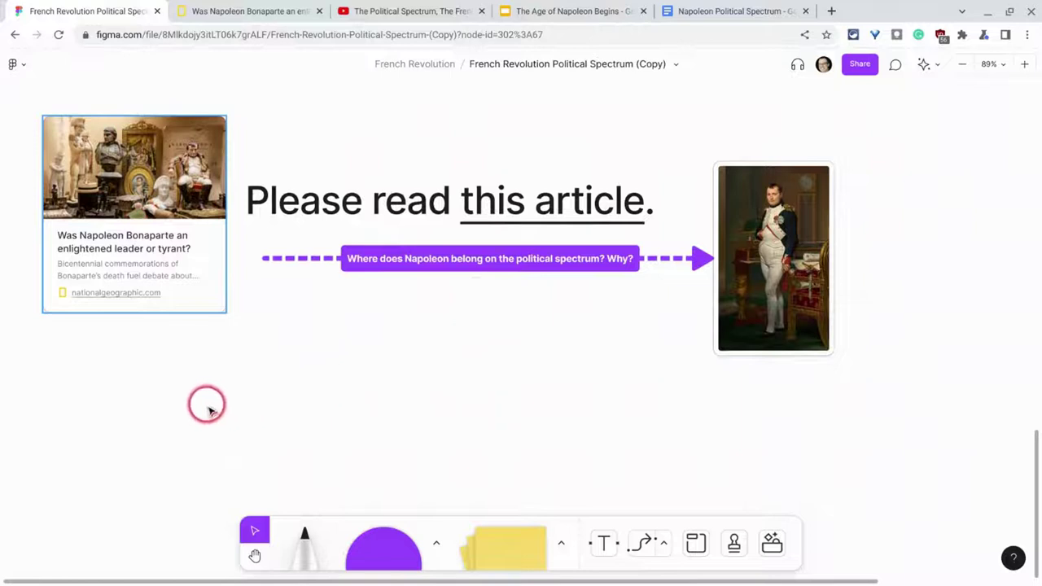
{"action": "right_click", "coordinate": [208, 408]}
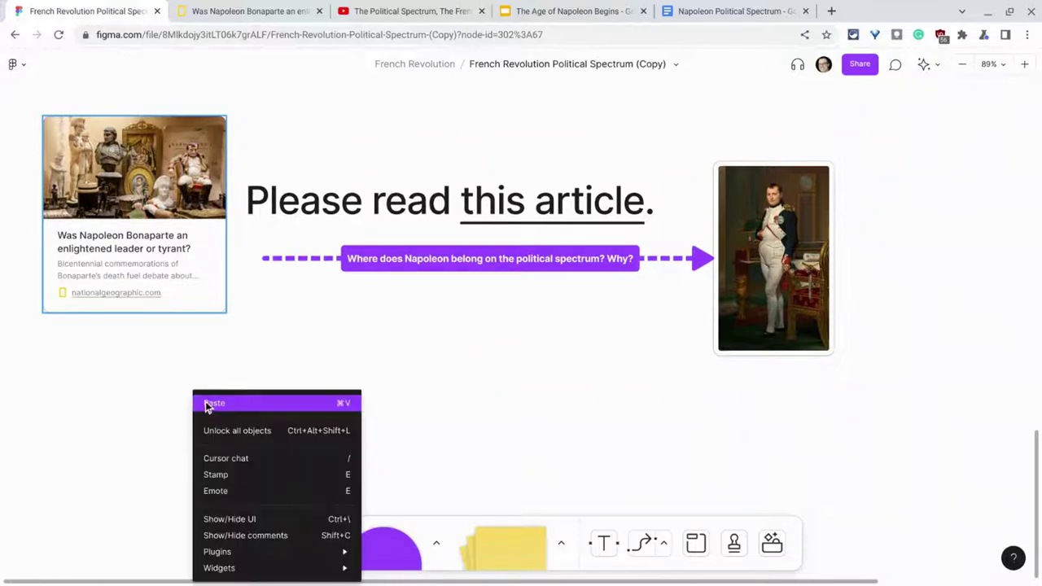
{"action": "left_click", "coordinate": [215, 403]}
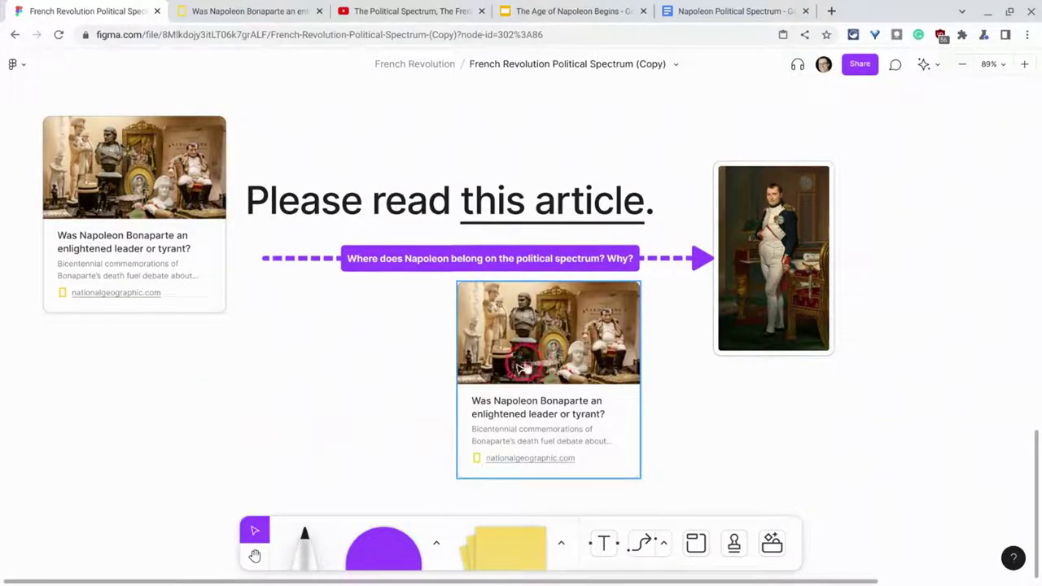
{"action": "left_click_drag", "start_coordinate": [525, 365], "coordinate": [325, 370]}
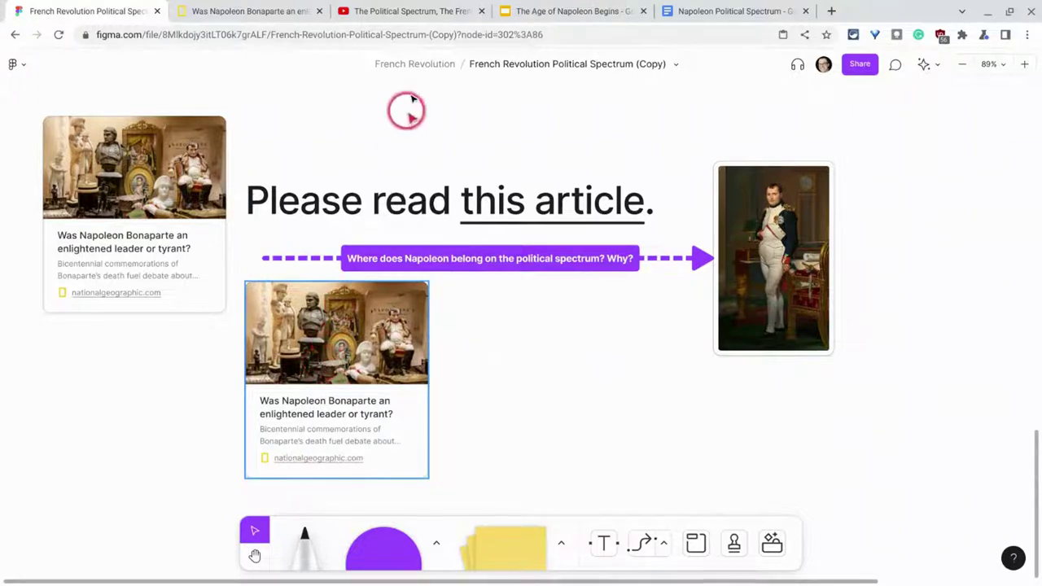
- Embed 'The Political Spectrum, The French Revolution, and The American Diet' YouTube video and test playback
{"action": "left_click", "coordinate": [403, 13]}
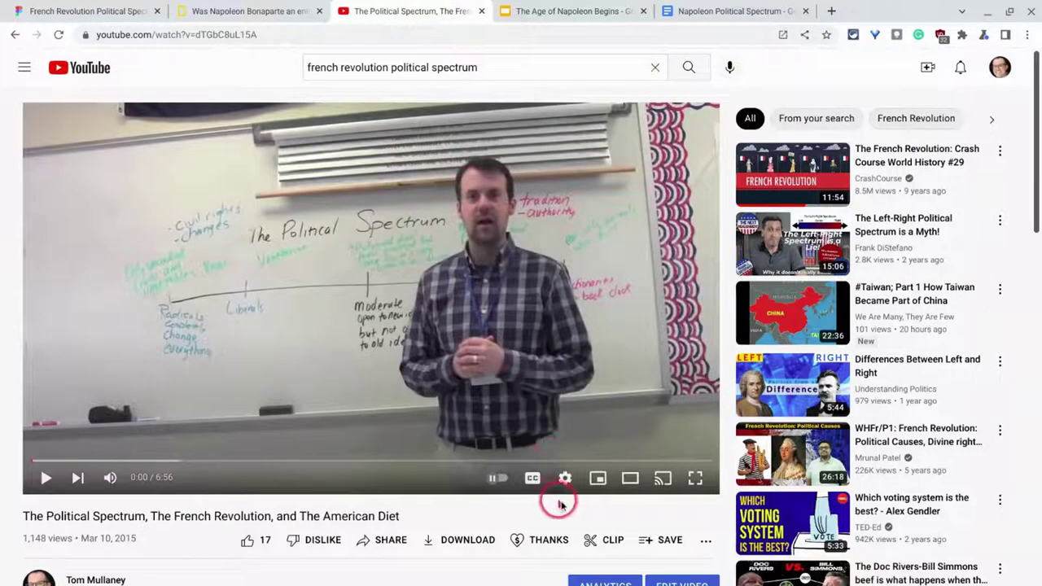
{"action": "left_click", "coordinate": [391, 541]}
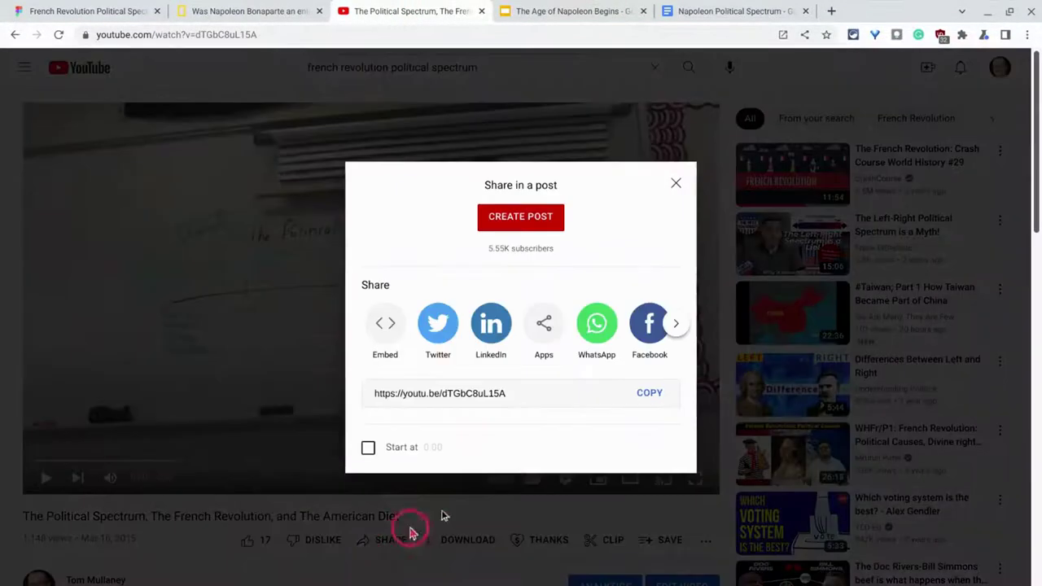
{"action": "left_click", "coordinate": [649, 394]}
{"action": "left_click", "coordinate": [111, 11]}
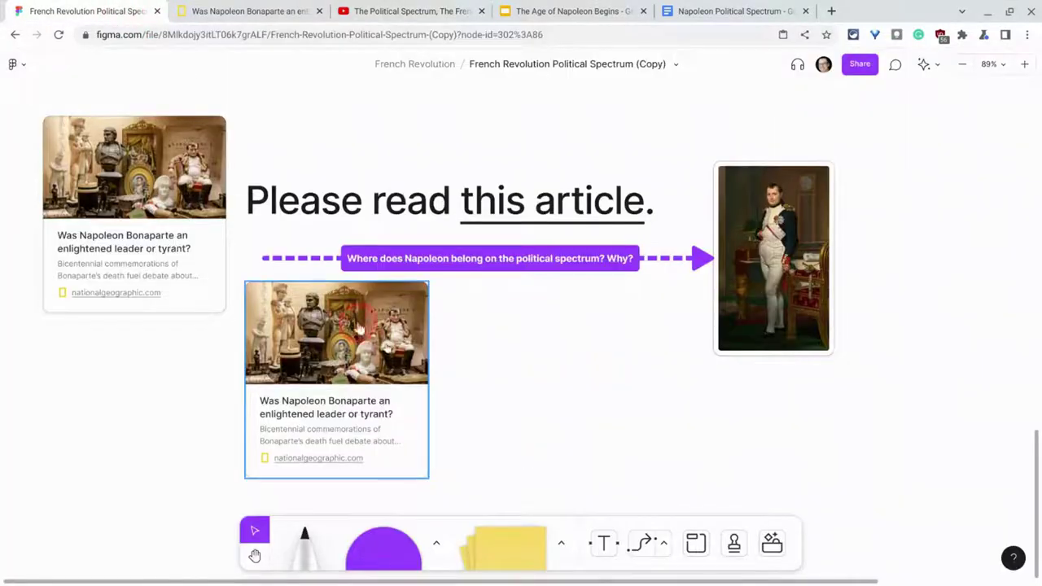
{"action": "right_click", "coordinate": [521, 389]}
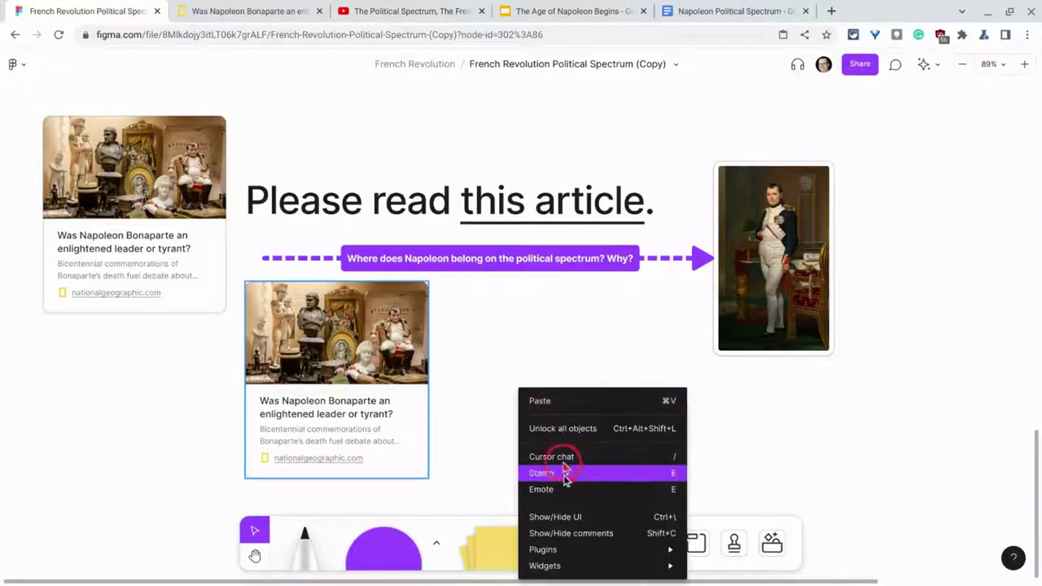
{"action": "left_click", "coordinate": [558, 400]}
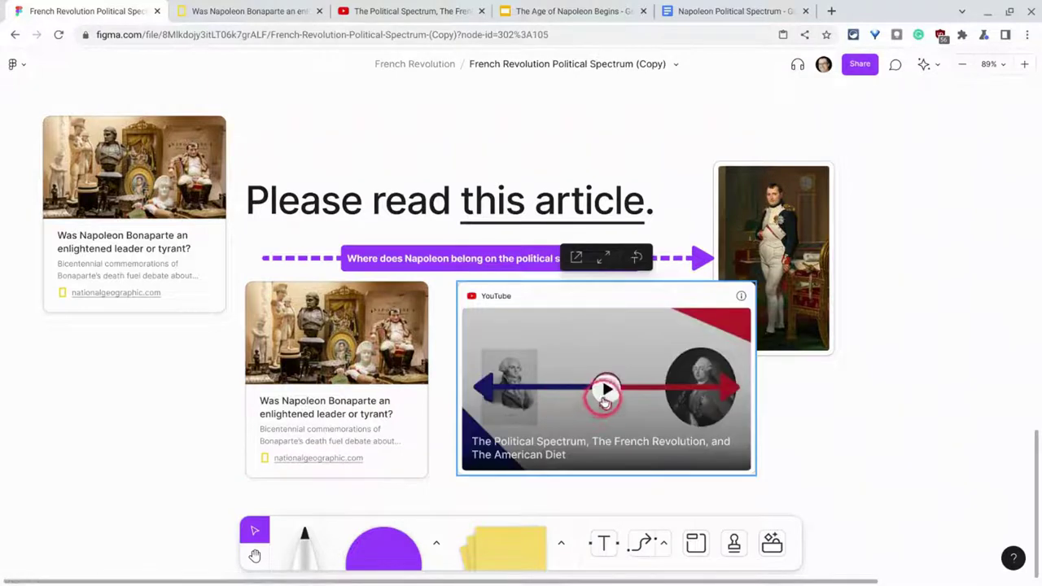
{"action": "left_click", "coordinate": [602, 391]}
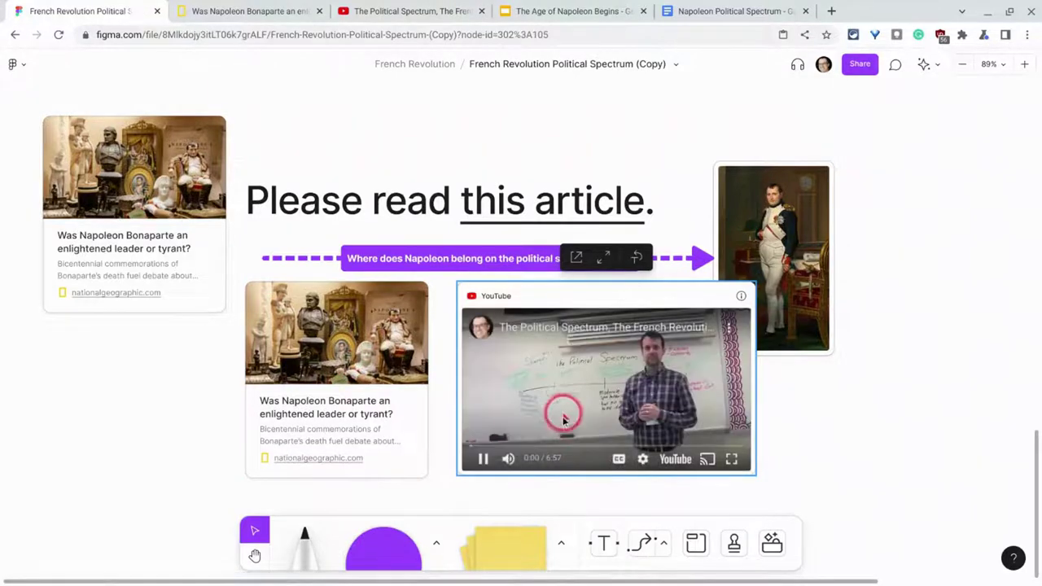
{"action": "left_click", "coordinate": [482, 458]}
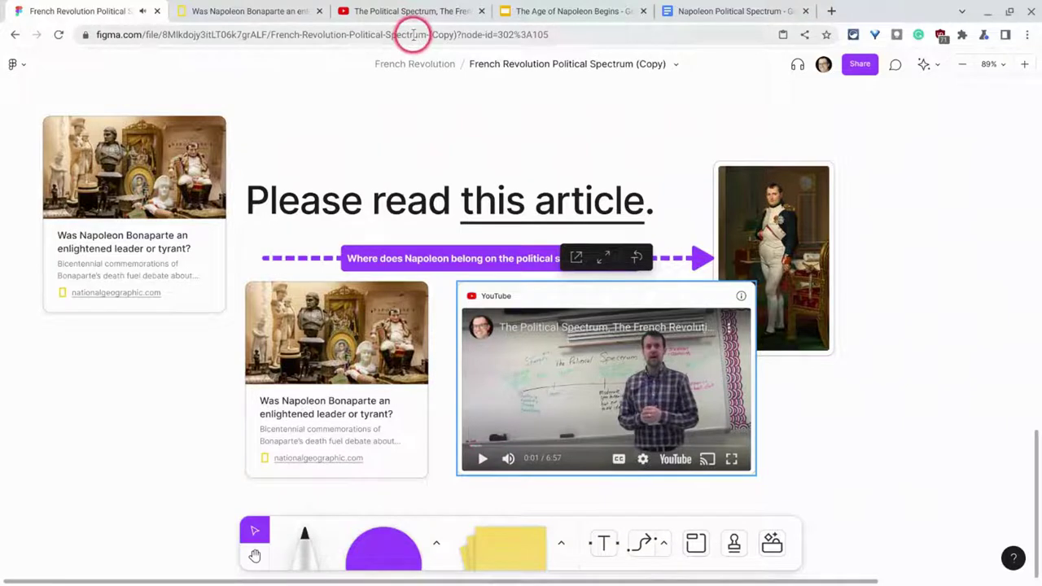
- Paste 'The Age of Napoleon Begins' Google Slides link card right of the video
{"action": "left_click", "coordinate": [529, 20]}
{"action": "left_click", "coordinate": [941, 79]}
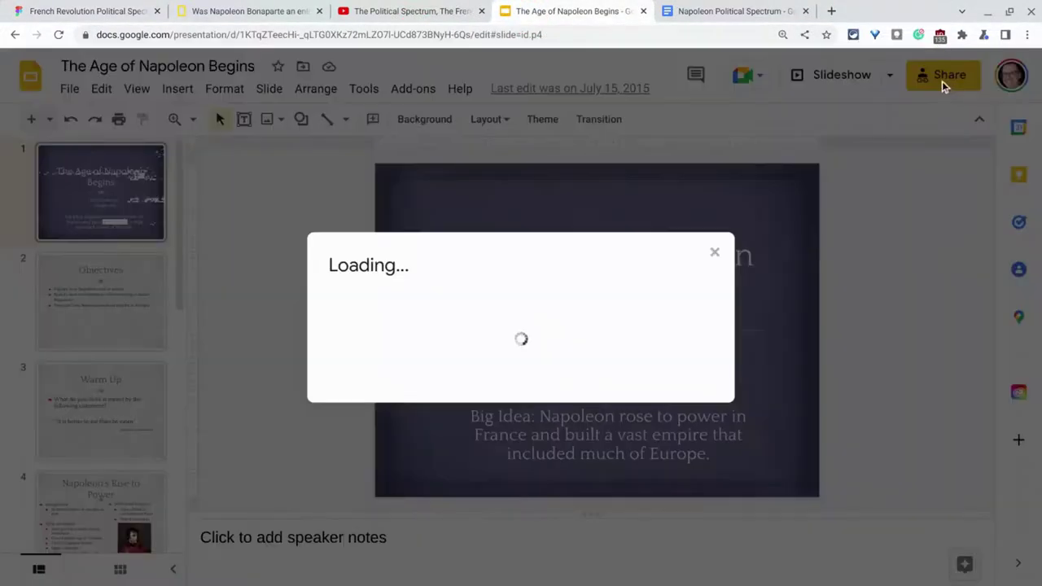
{"action": "left_click", "coordinate": [387, 457]}
{"action": "left_click", "coordinate": [79, 10]}
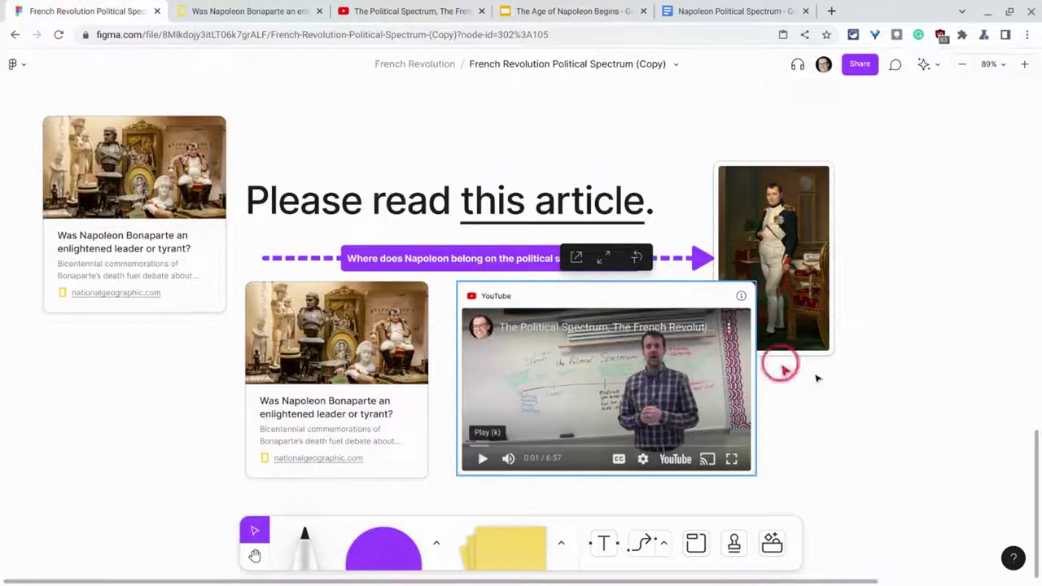
{"action": "right_click", "coordinate": [848, 391]}
{"action": "left_click", "coordinate": [868, 404]}
{"action": "left_click_drag", "start_coordinate": [586, 361], "coordinate": [951, 336]}
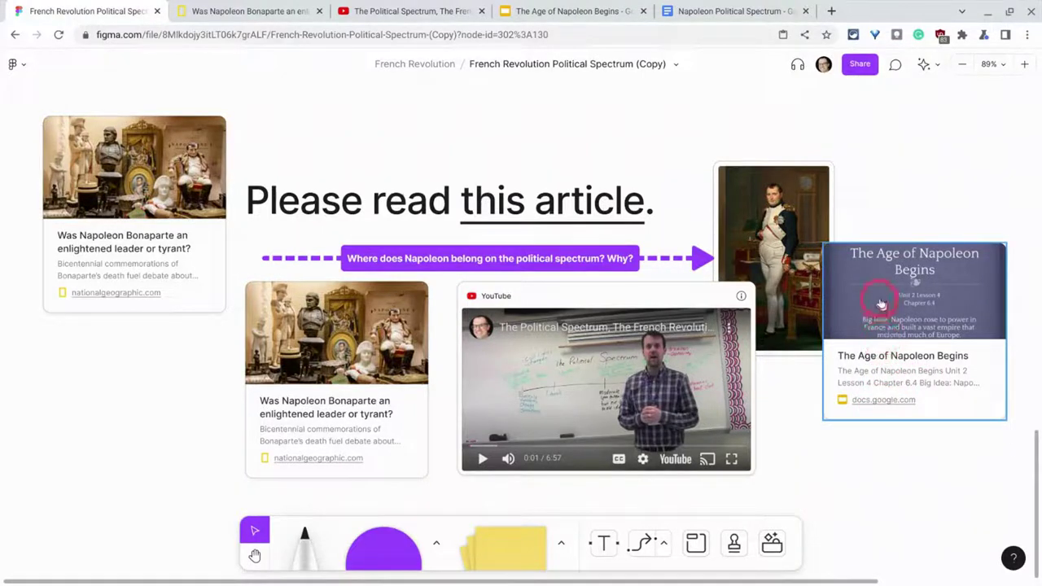
- Paste a link card for the 'Napoleon Political Spectrum' Google Doc onto the board
{"action": "left_click", "coordinate": [733, 13]}
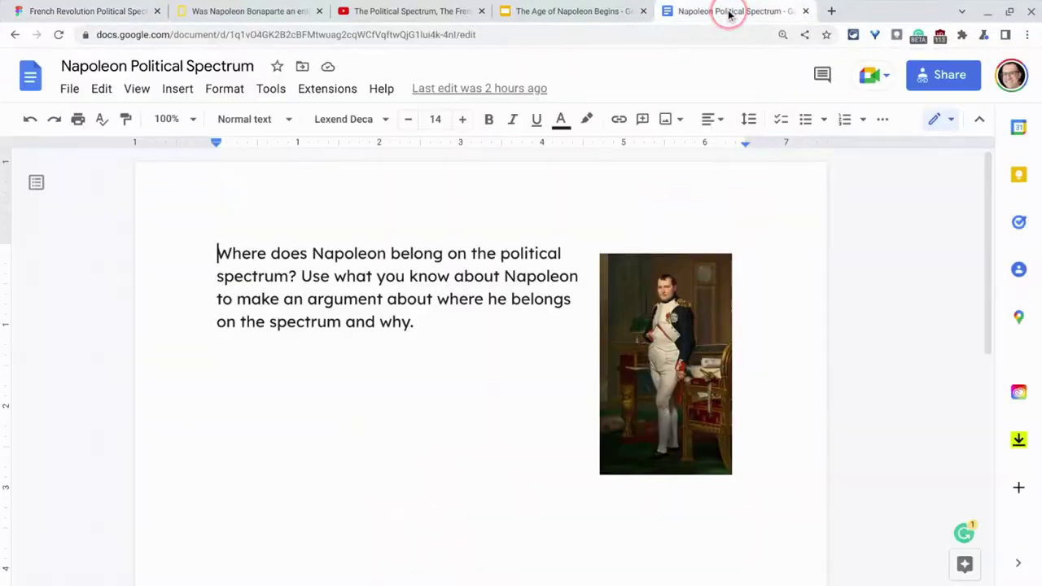
{"action": "left_click", "coordinate": [949, 77]}
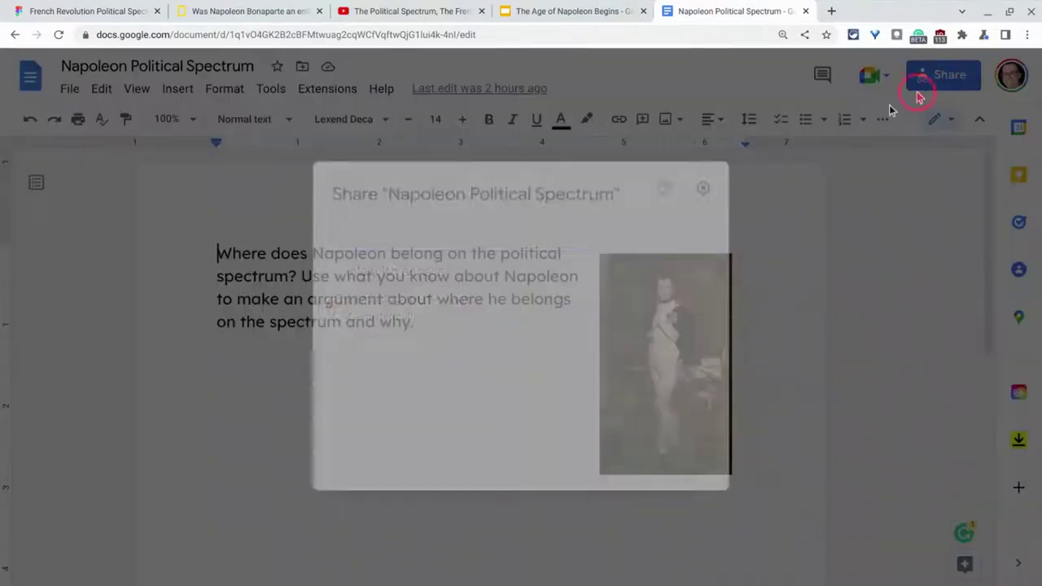
{"action": "left_click", "coordinate": [368, 460]}
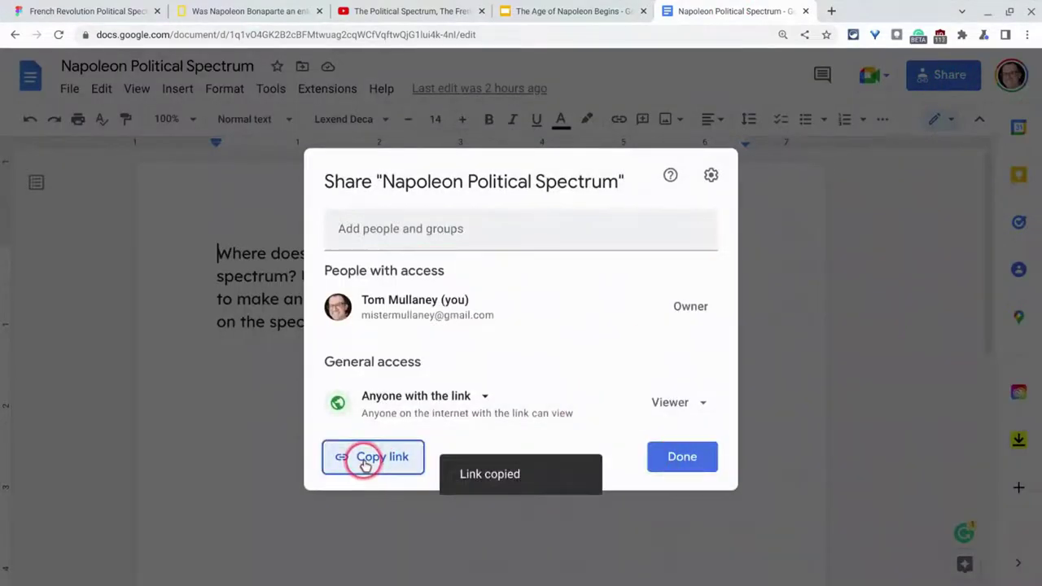
{"action": "left_click", "coordinate": [82, 11]}
{"action": "right_click", "coordinate": [81, 393]}
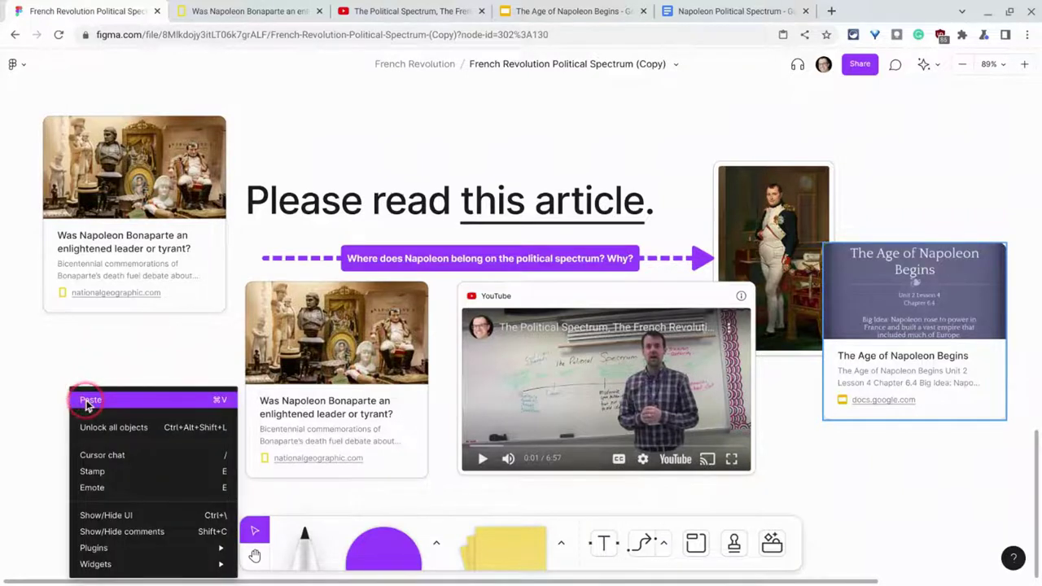
{"action": "left_click", "coordinate": [87, 400]}
- Move the video right, the Docs card below the first article, and the slides card clear of the video
{"action": "left_click_drag", "start_coordinate": [710, 350], "coordinate": [954, 383]}
{"action": "left_click_drag", "start_coordinate": [542, 372], "coordinate": [126, 450]}
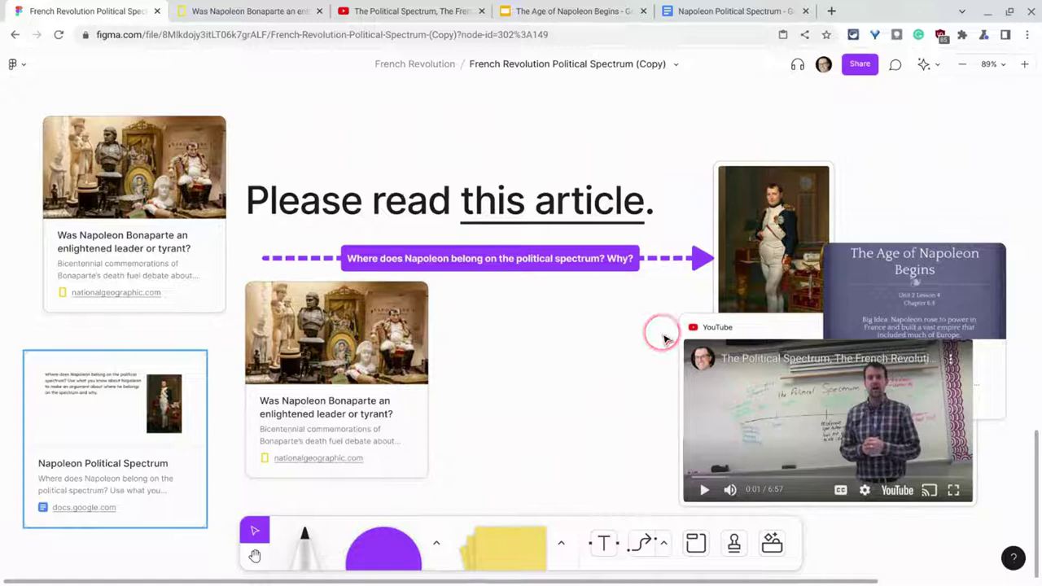
{"action": "left_click_drag", "start_coordinate": [863, 269], "coordinate": [527, 343]}
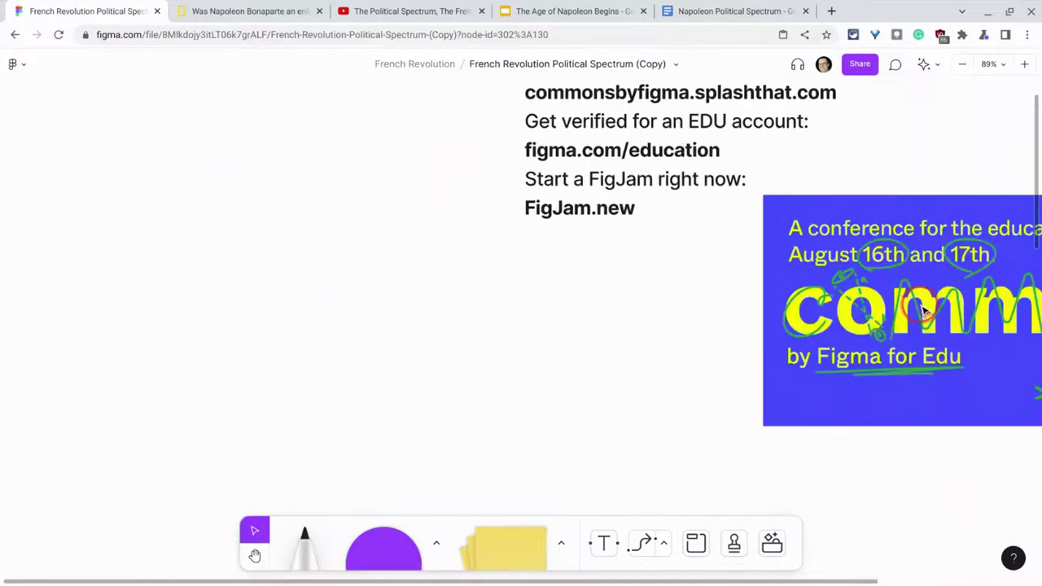
- Pan the board to reveal the Commons by Figma for Education event banner
{"action": "left_click", "coordinate": [640, 372]}
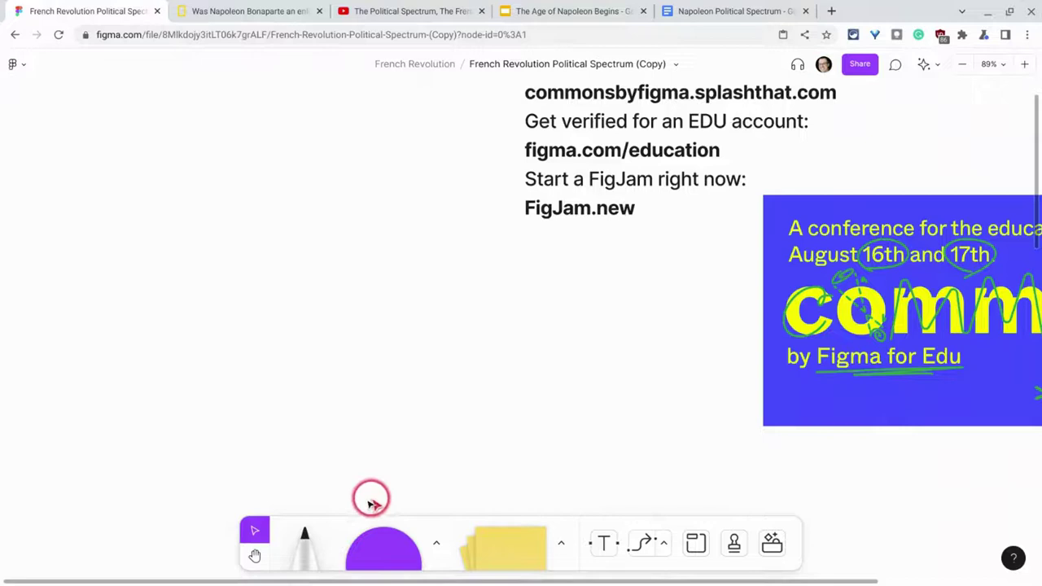
{"action": "left_click", "coordinate": [255, 556]}
{"action": "scroll", "coordinate": [366, 414], "scroll_direction": "left", "scroll_amount": 5}
{"action": "left_click_drag", "start_coordinate": [219, 435], "coordinate": [160, 440]}
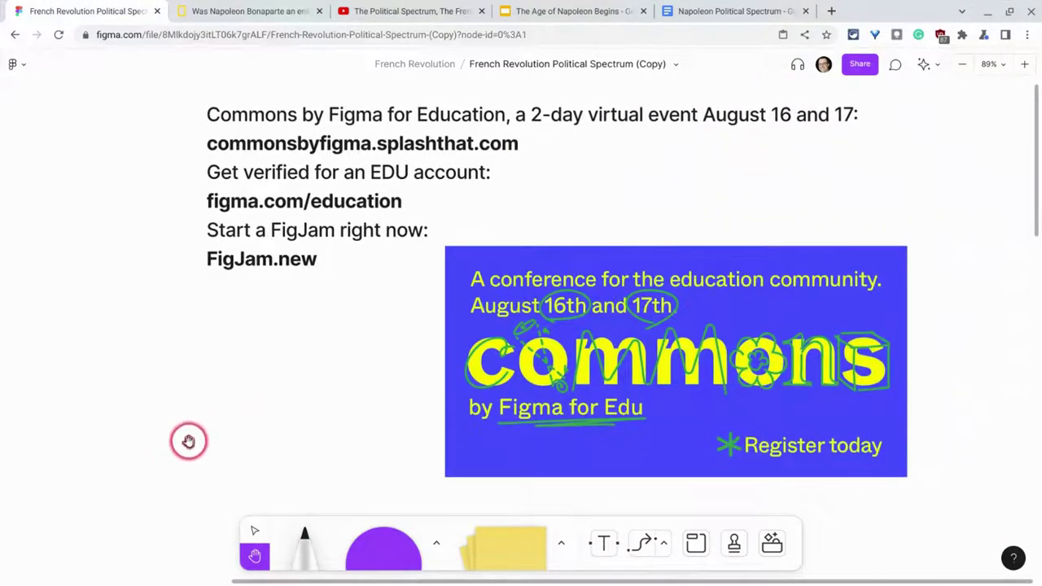